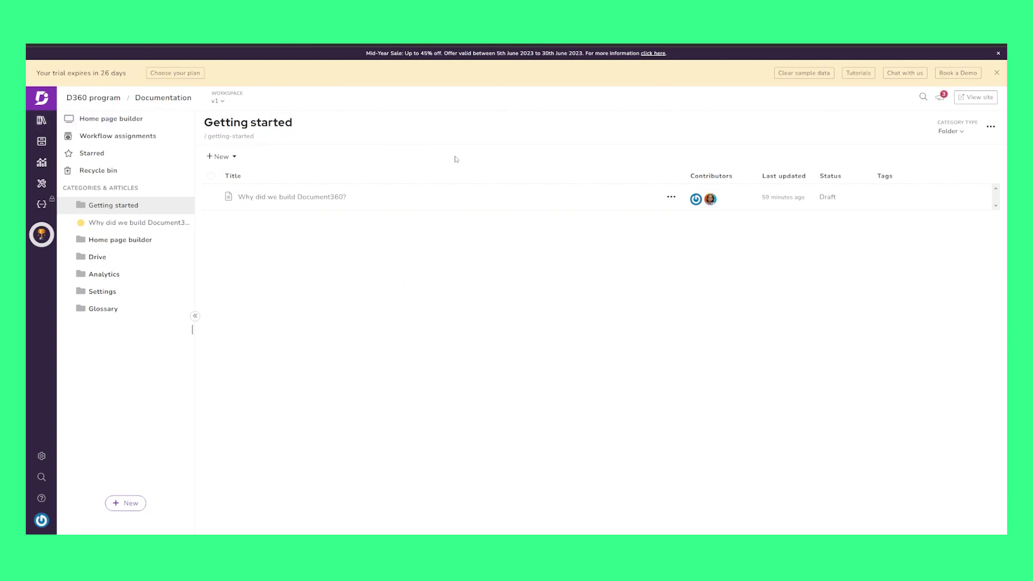
Step: Open the knowledge base site's design settings and view the image options for the favicon
left_click(42, 458)
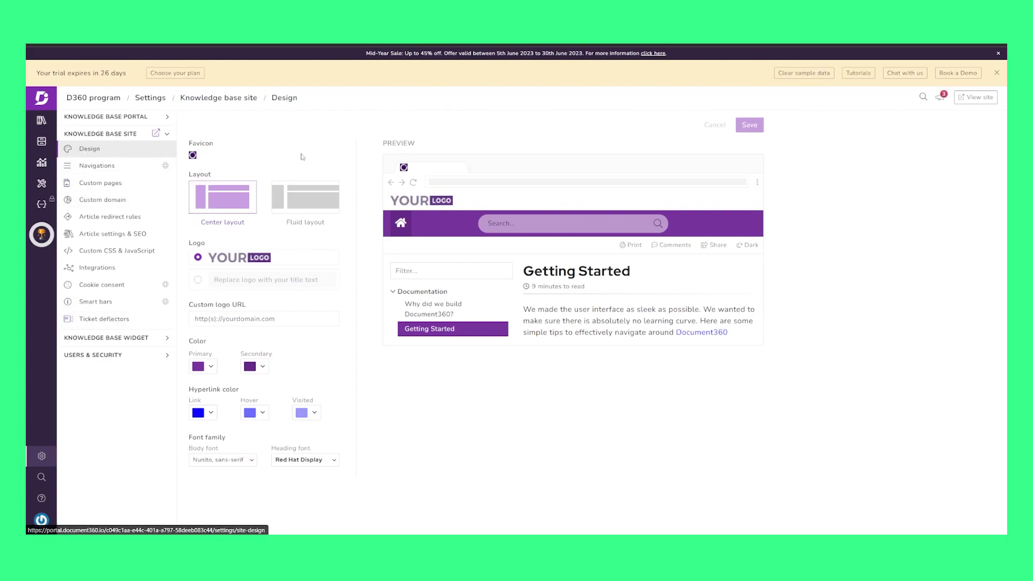
left_click(193, 156)
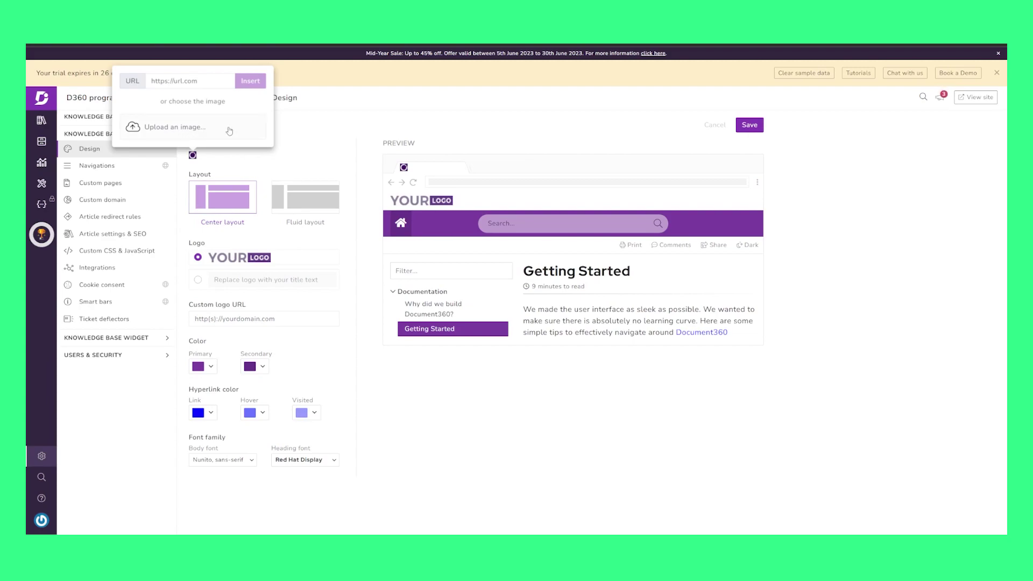
left_click(317, 159)
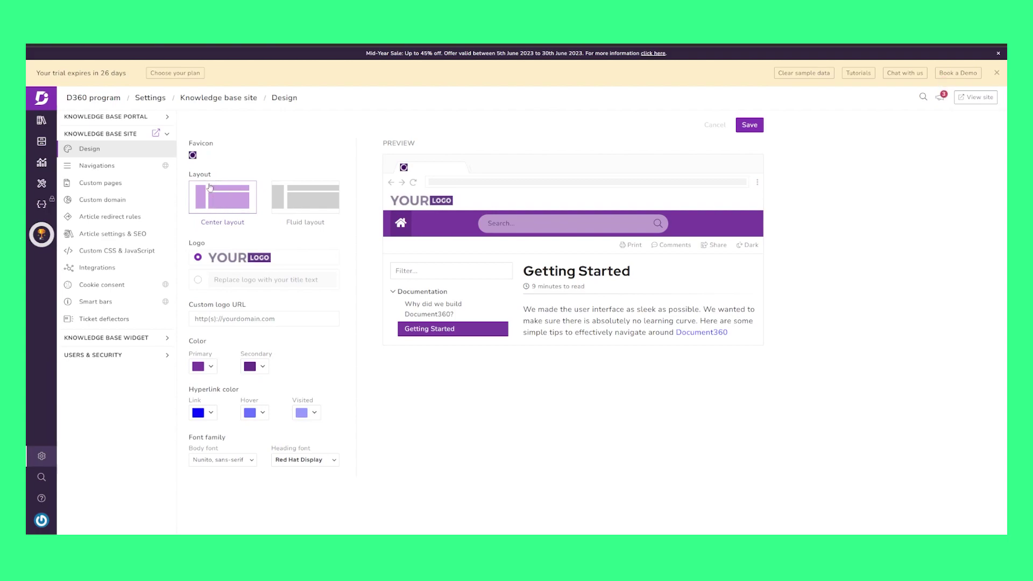
Step: Try the Fluid layout in medium and small sizes, and switch back to Center layout
left_click(322, 205)
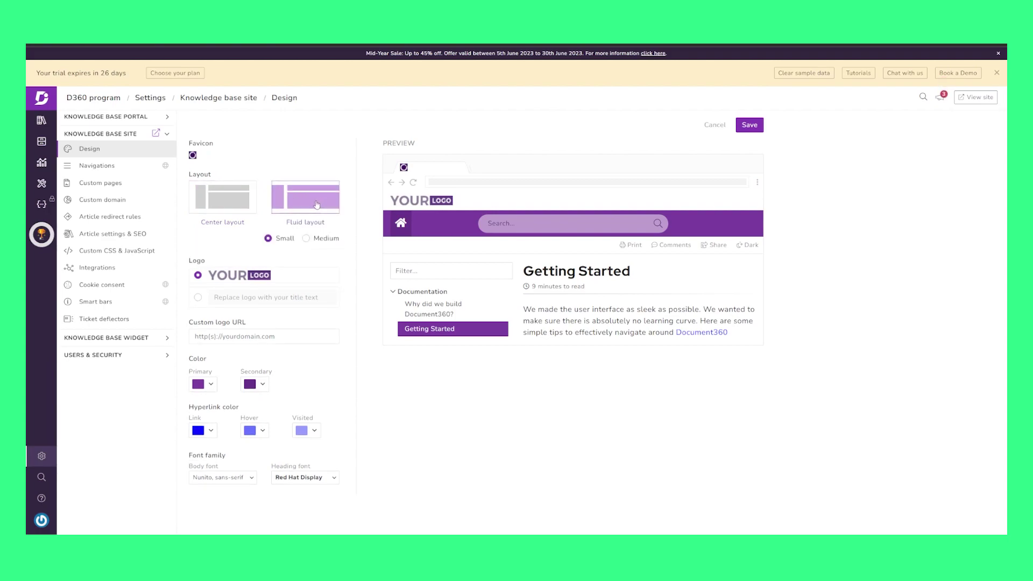
left_click(305, 238)
left_click(268, 238)
left_click(231, 207)
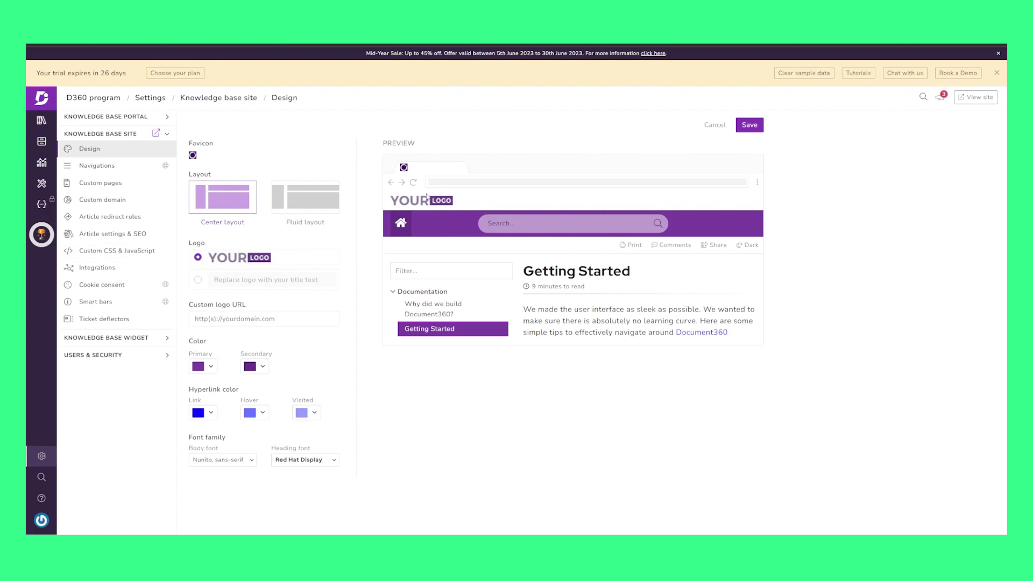
Step: Replace the logo with the title text "Fuel Your Digital"
left_click(197, 281)
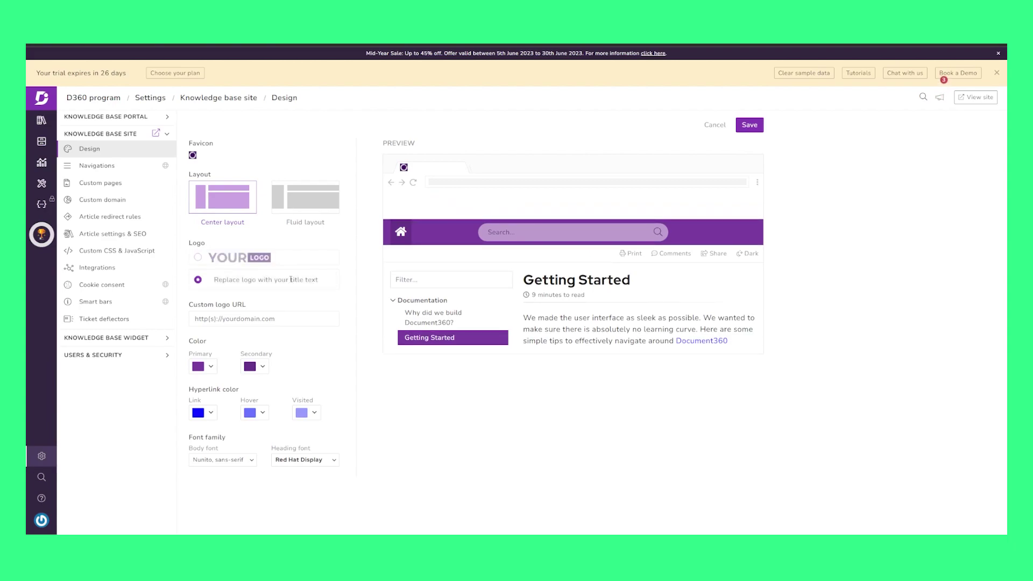
type("Fuel Your Digital")
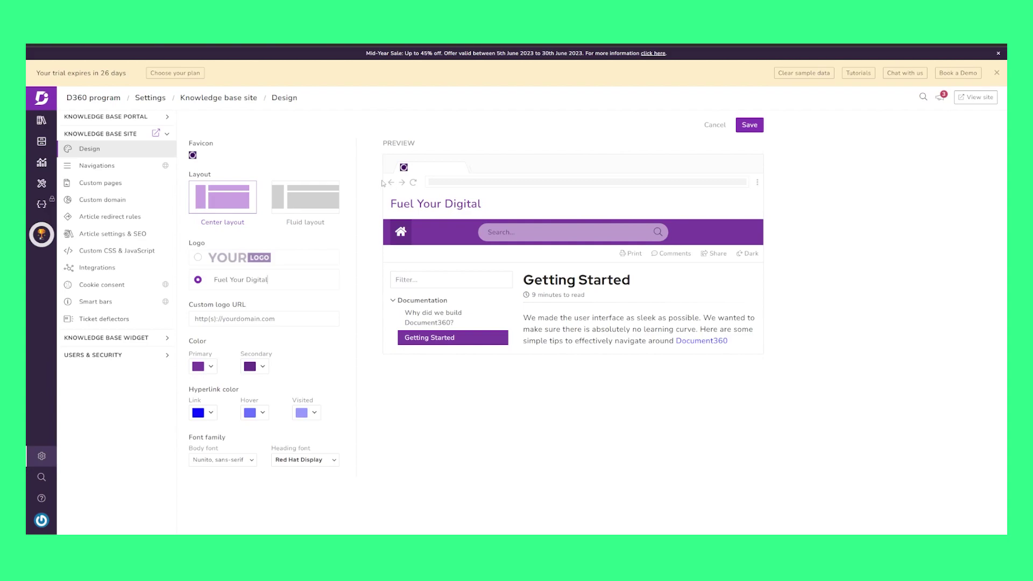
Step: Switch back to an image logo, insert the second Document360 image from the recent files, and compare it with the title text
left_click(199, 258)
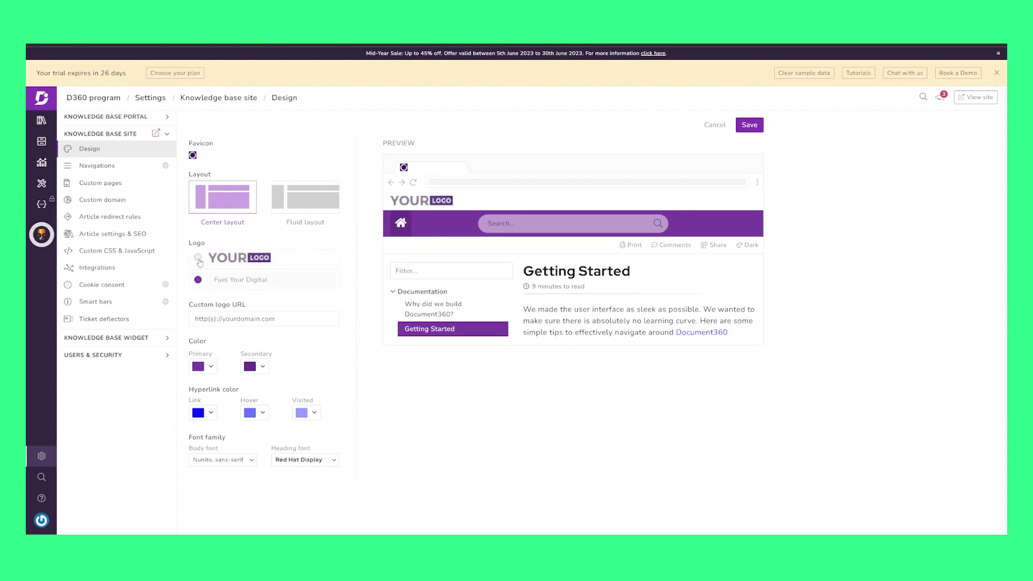
left_click(238, 261)
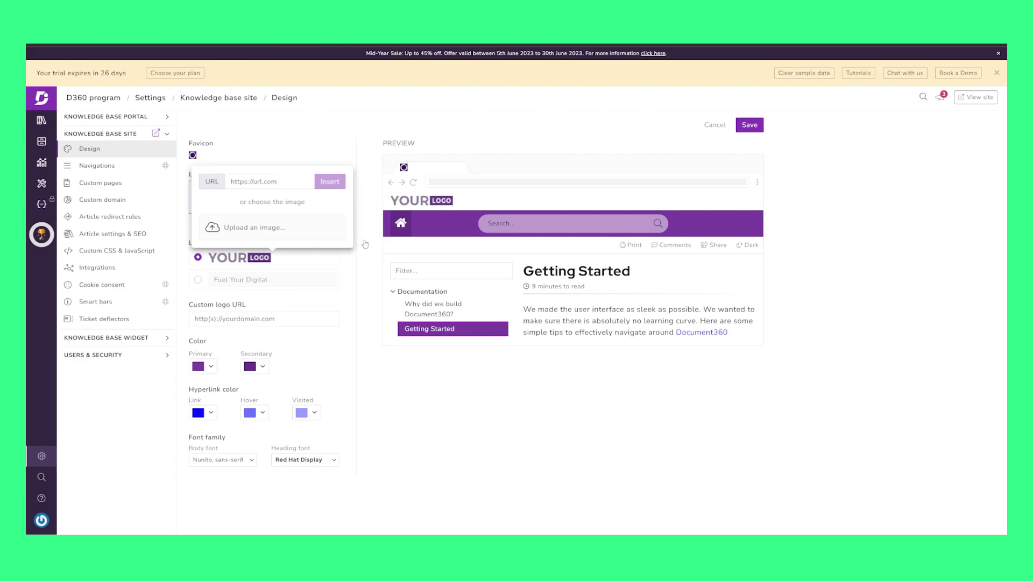
left_click(259, 227)
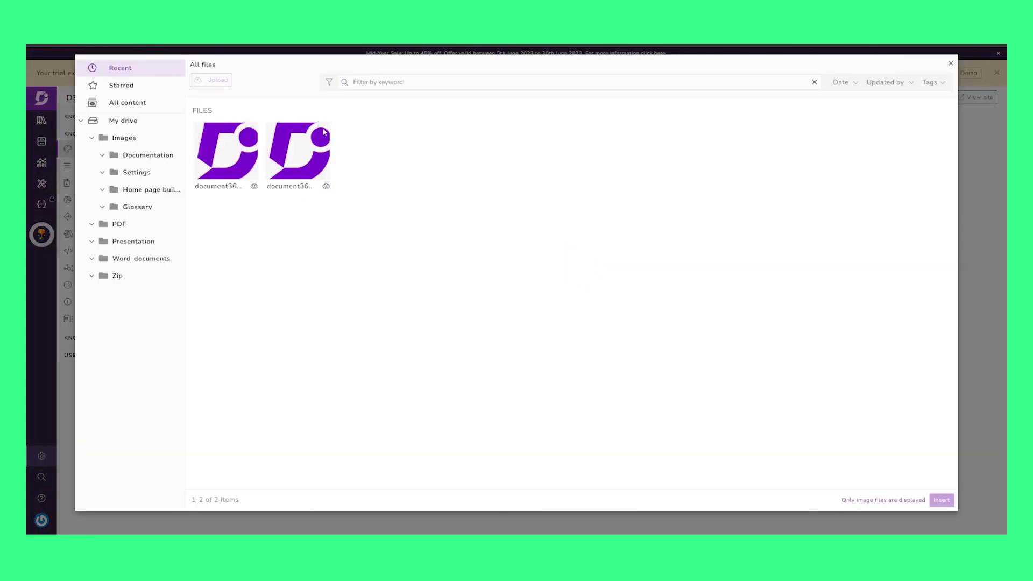
left_click(301, 156)
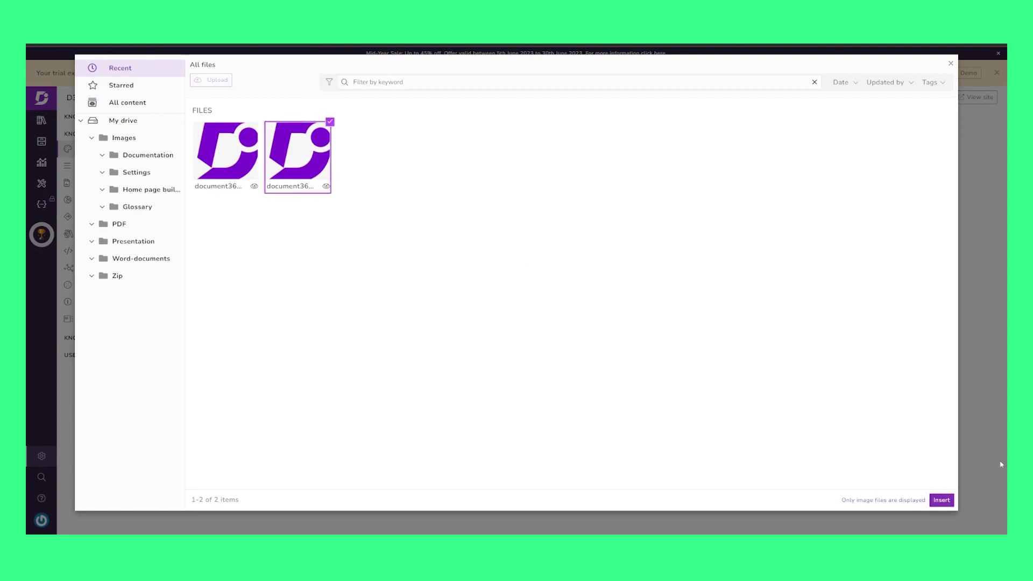
left_click(942, 500)
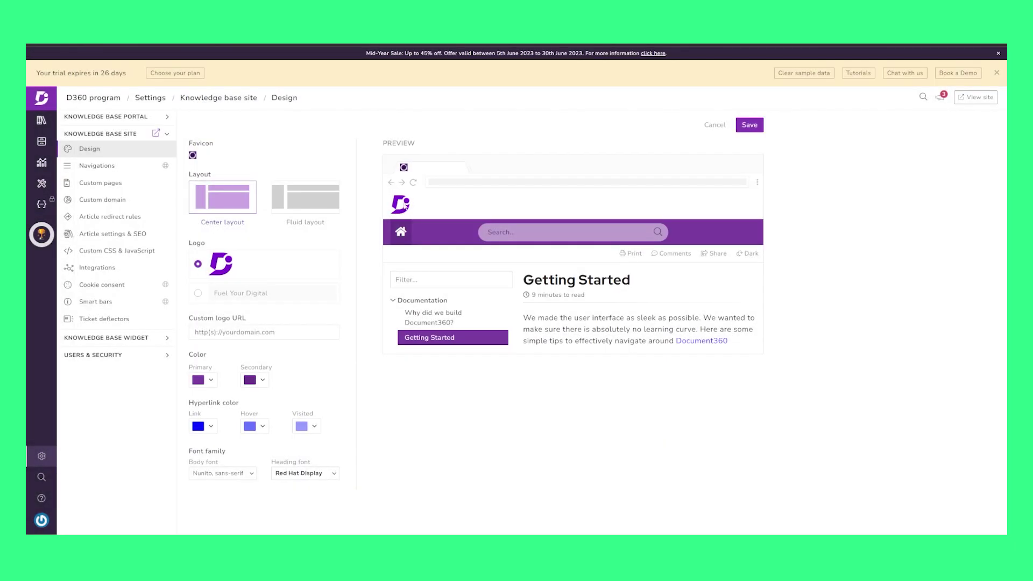
left_click(198, 293)
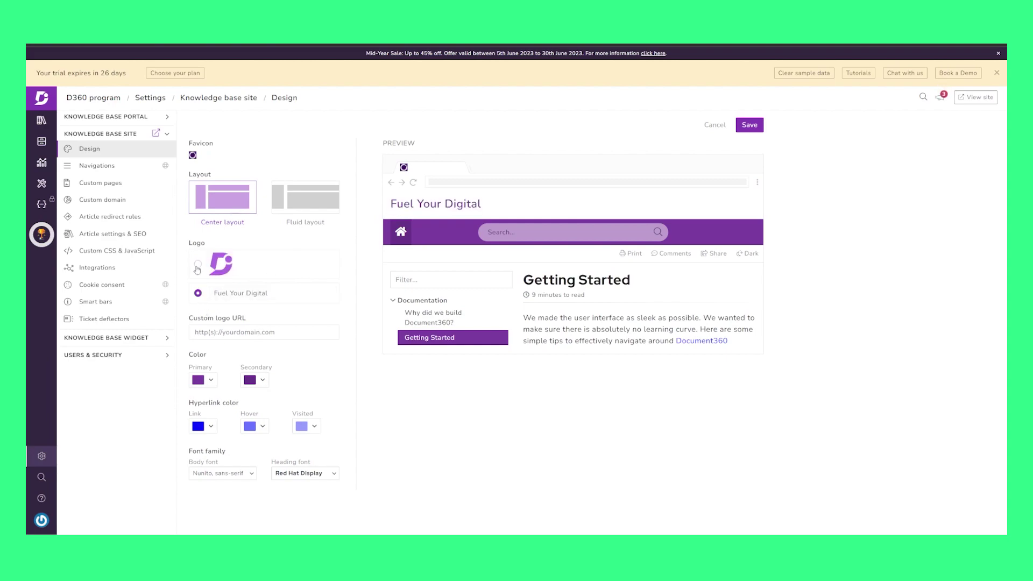
left_click(197, 266)
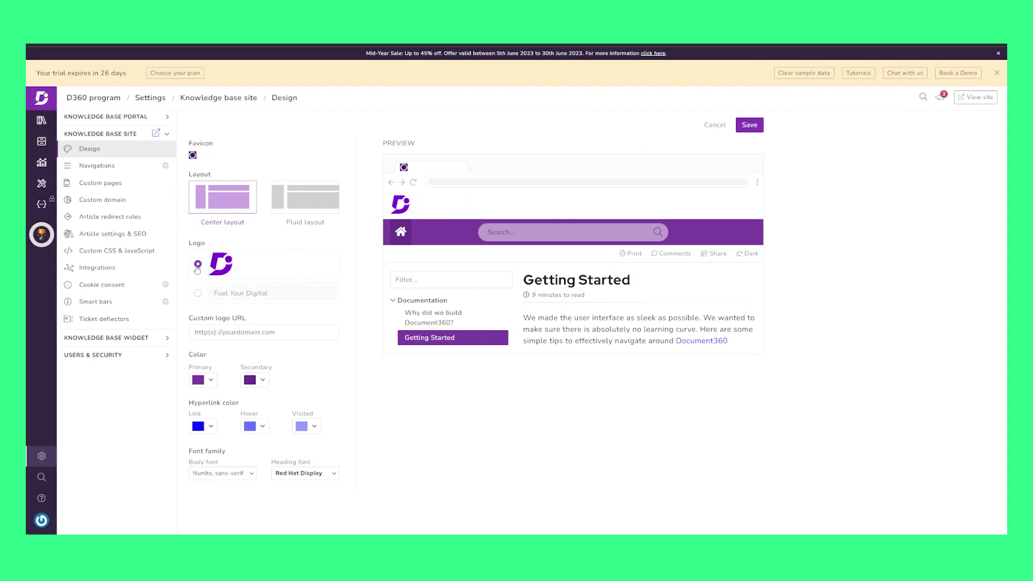
Step: Set the favicon to the second Document360 image from the recent files
left_click(193, 155)
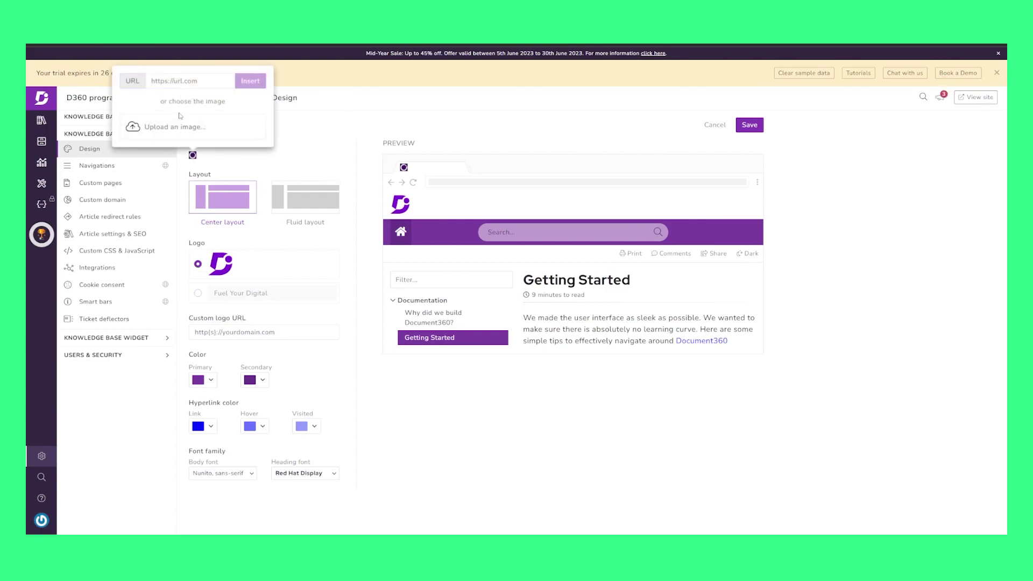
left_click(192, 101)
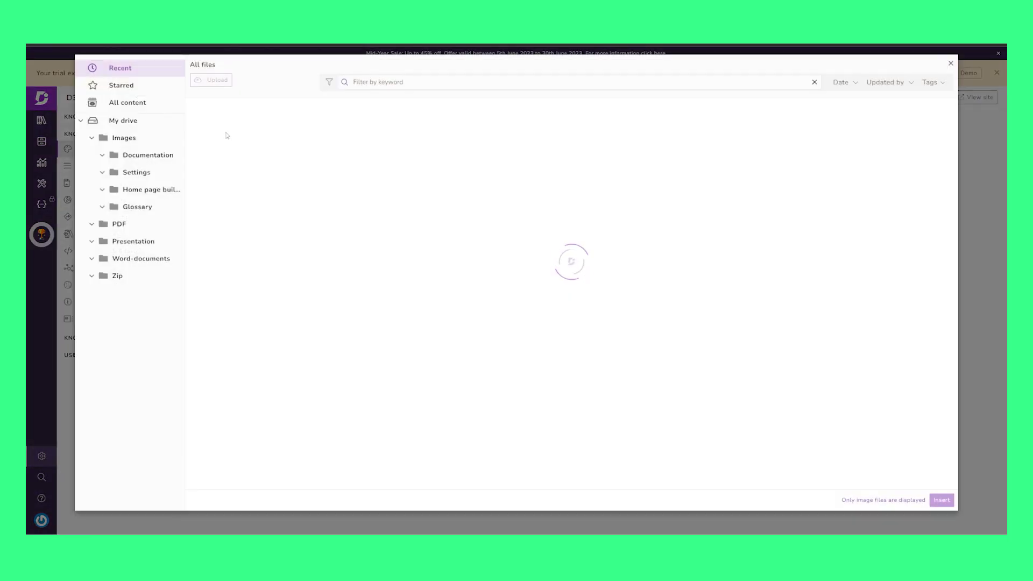
left_click(301, 155)
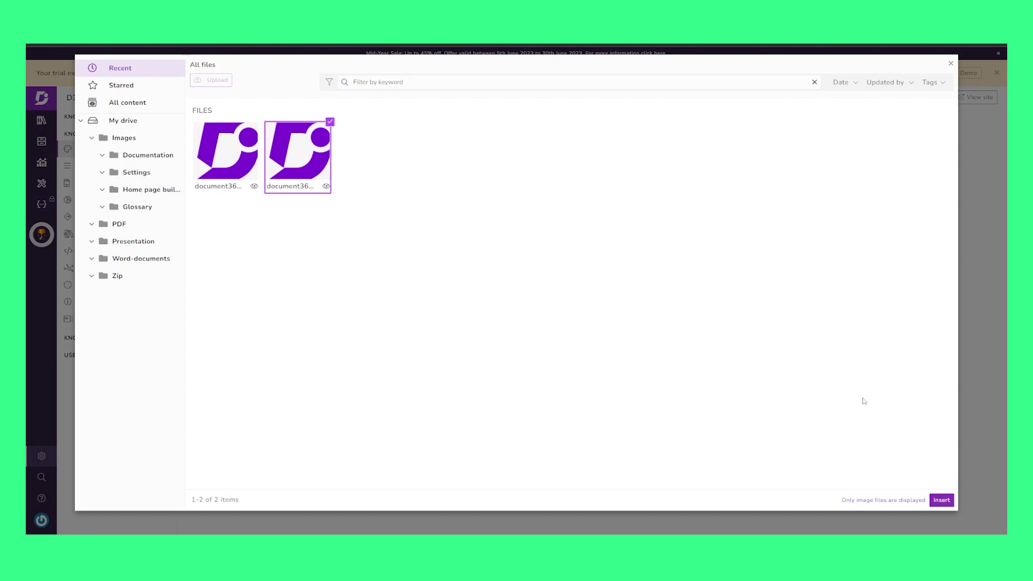
left_click(941, 500)
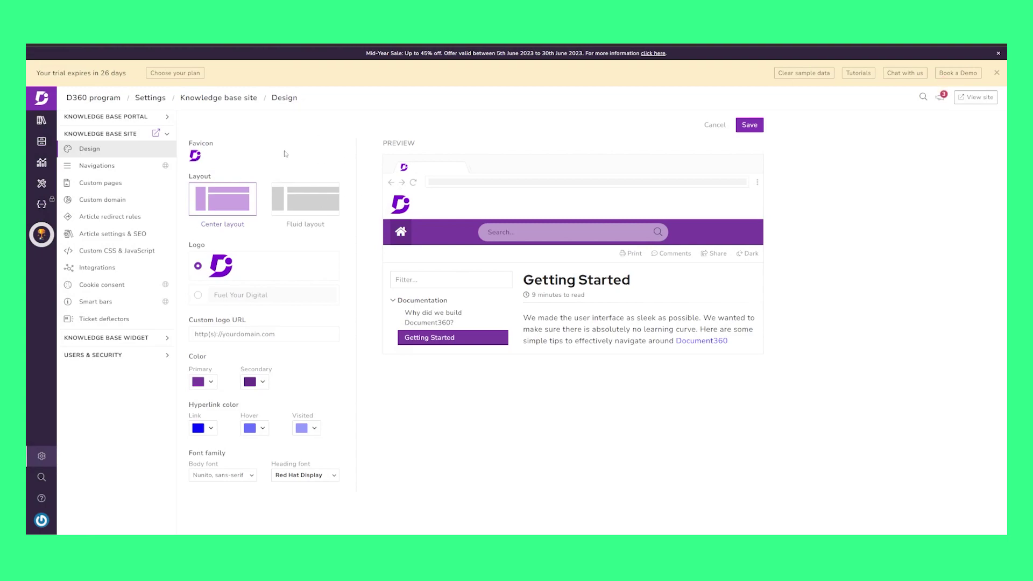
Step: Set the site's primary color to light blue #2aa7d0 and copy its hex code
left_click(211, 385)
mouse_move(284, 415)
left_mouse_down()
mouse_move(255, 413)
mouse_move(268, 426)
mouse_move(287, 415)
left_mouse_up()
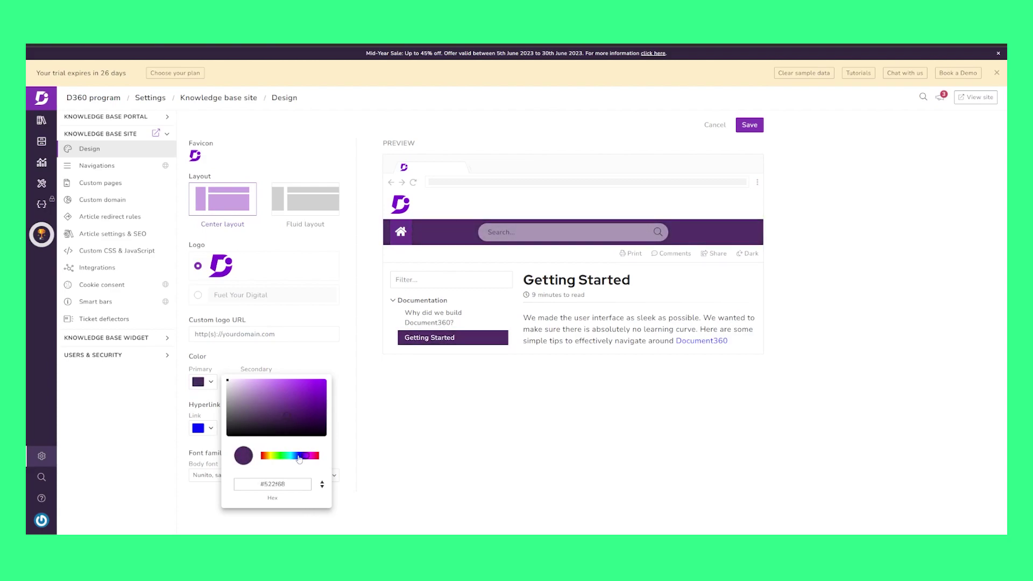
left_click_drag(298, 459, 294, 460)
mouse_move(274, 418)
left_mouse_down()
mouse_move(337, 373)
mouse_move(309, 393)
left_mouse_up()
triple_click(277, 484)
right_click(278, 485)
left_click(304, 337)
left_click(258, 360)
Step: Set the secondary color to the copied hex code #2aa7d0
left_click(250, 382)
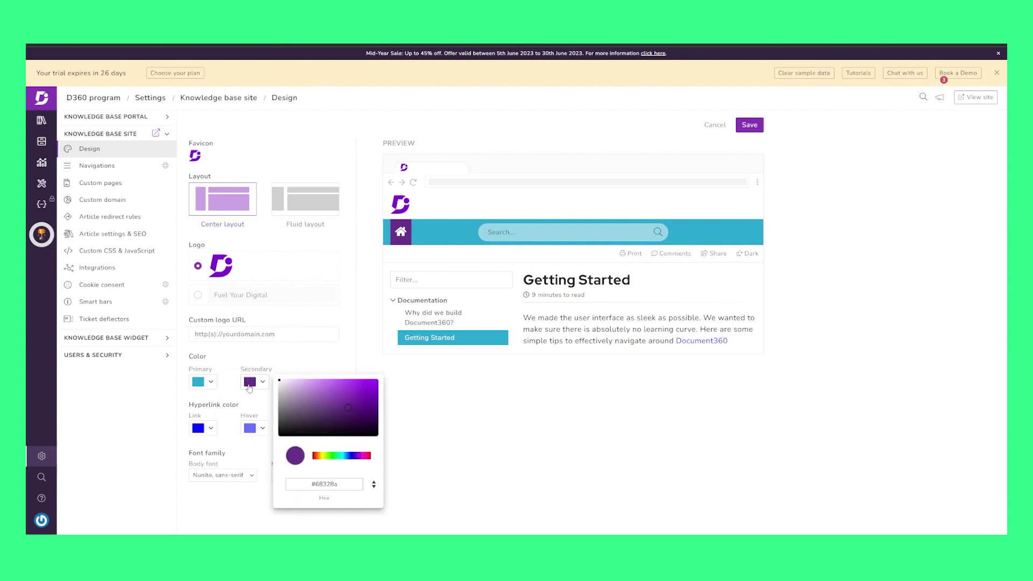
triple_click(343, 489)
key("ctrl+v")
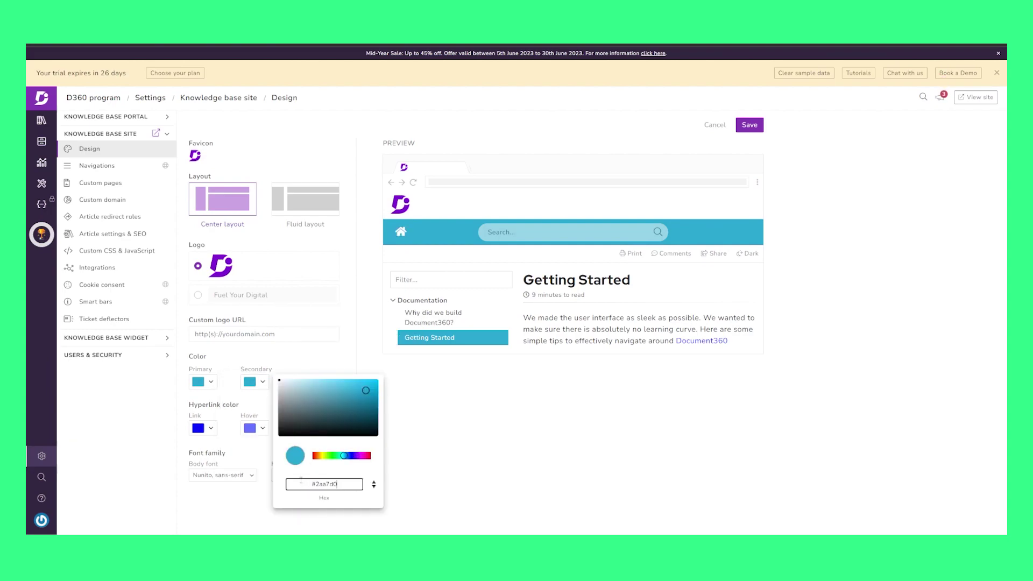
left_click(308, 356)
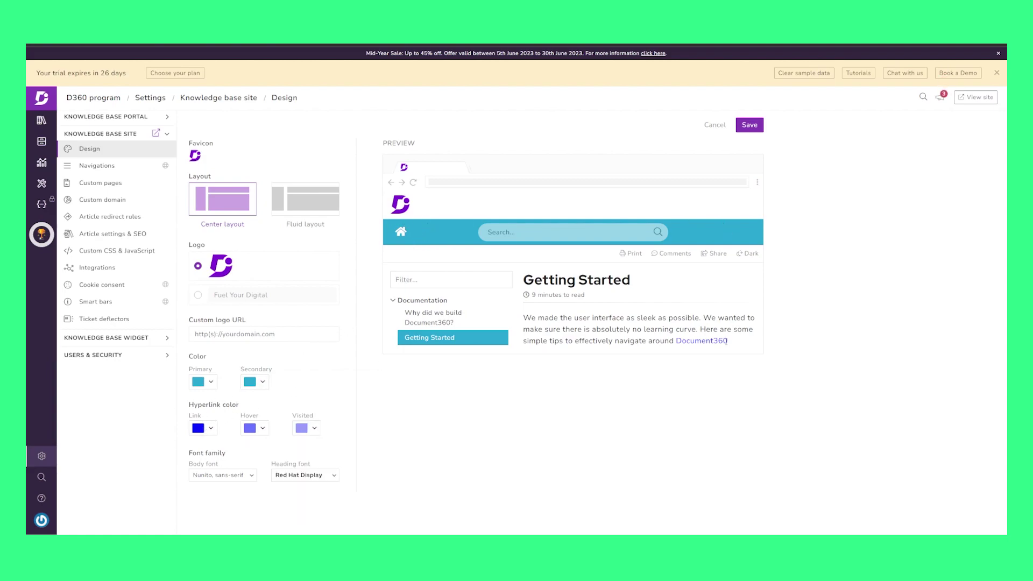
Step: Set the hyperlink's Link color to red #ff0000
left_click(210, 428)
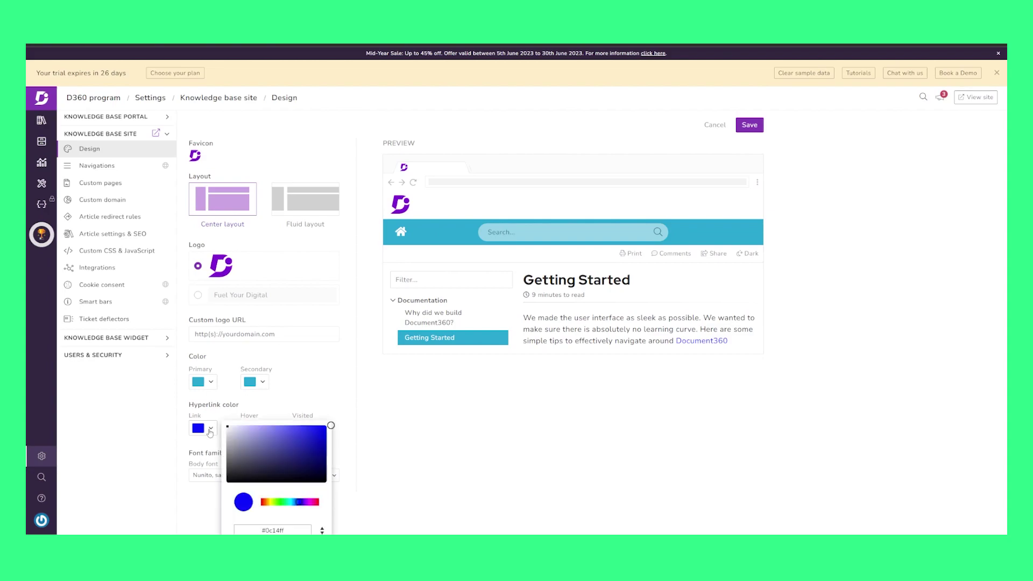
left_click_drag(300, 504, 322, 503)
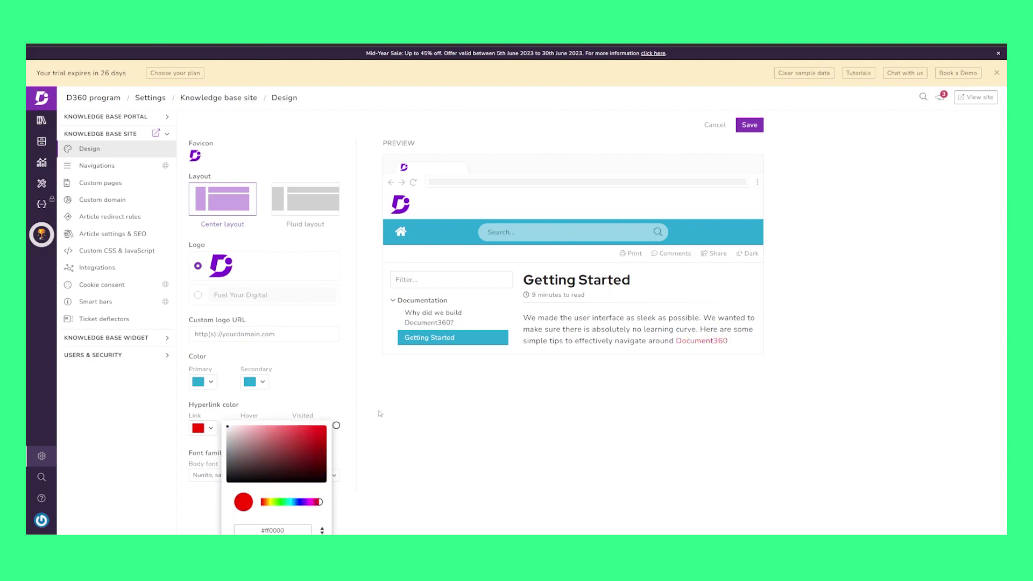
left_click(327, 401)
Step: Set the hyperlink's Hover color to bright green #00ff43
left_click(260, 432)
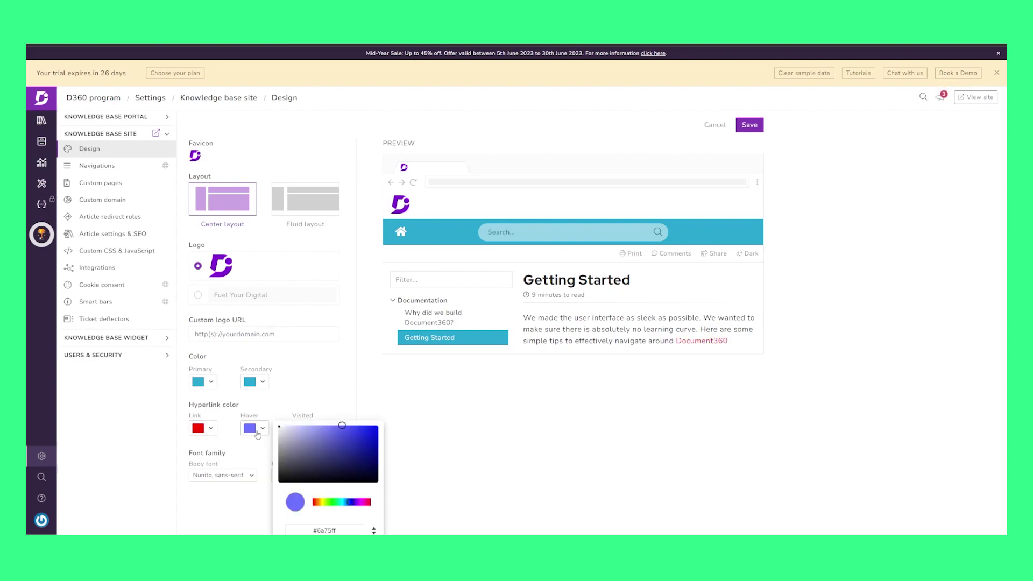
left_click(374, 428)
left_click_drag(349, 502, 335, 502)
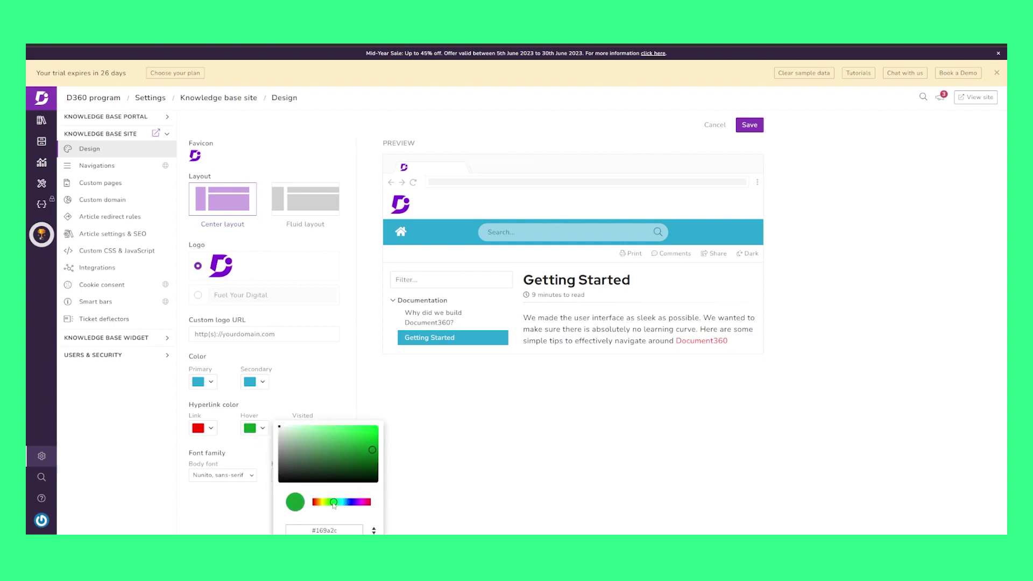
left_click_drag(366, 452, 381, 432)
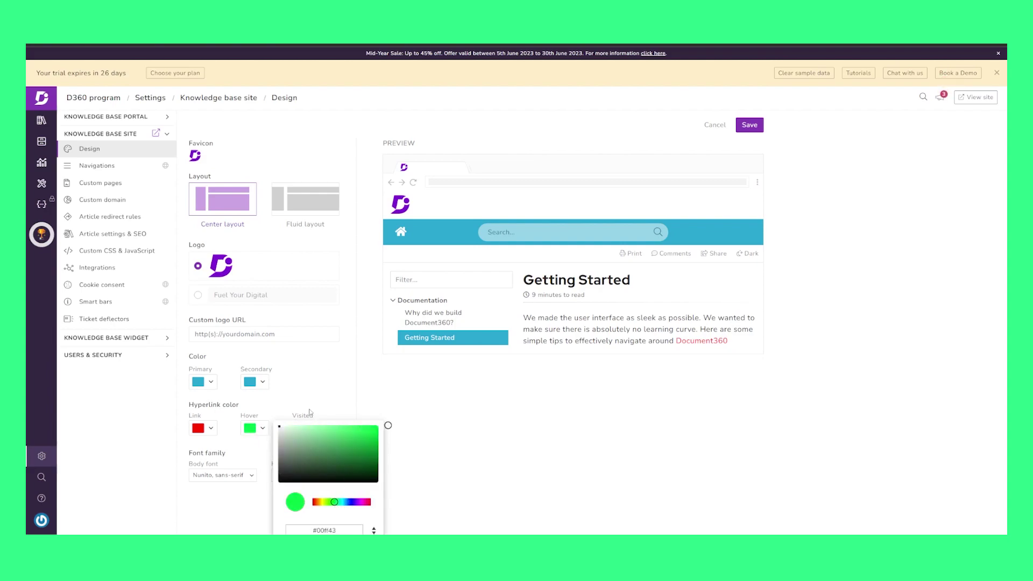
left_click(331, 399)
Step: Set the hyperlink's Visited color to bright red
left_click(311, 428)
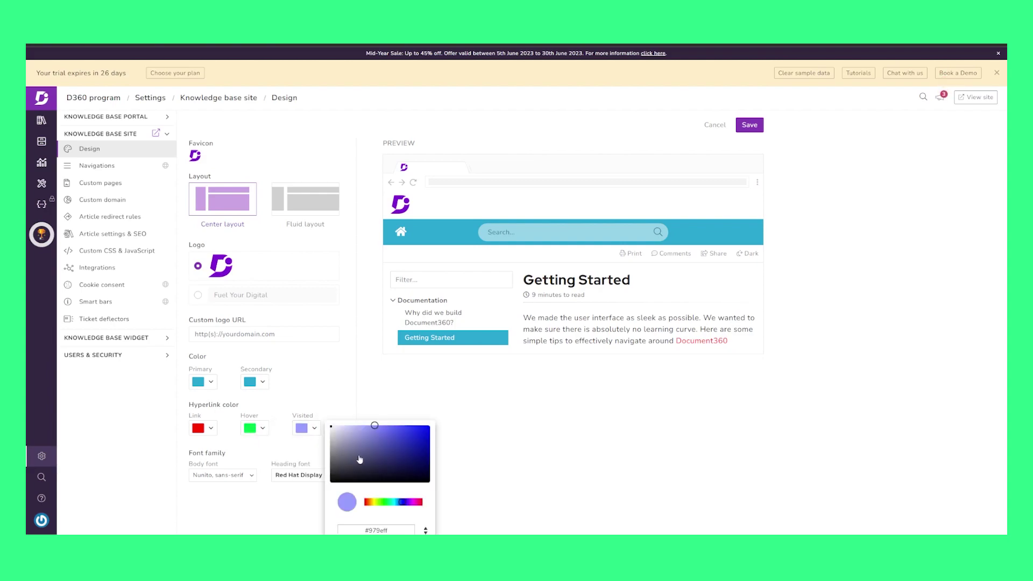
left_click(386, 502)
left_click_drag(386, 503, 364, 502)
left_click_drag(390, 442, 435, 425)
left_click(326, 398)
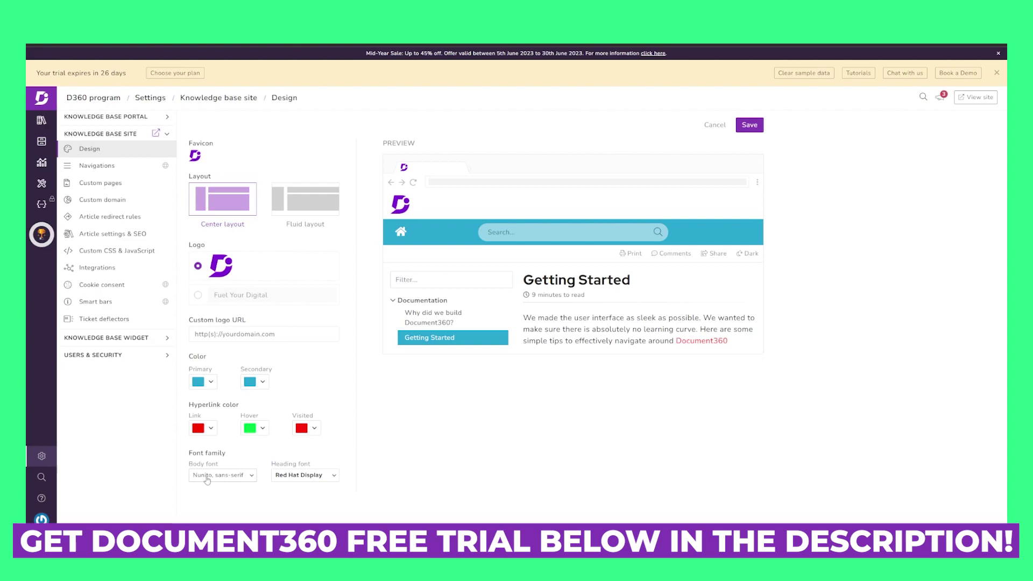
Step: Try Helvetica and Arial as the body font, and set it to Montserrat, sans-serif
left_click(239, 475)
left_click(222, 412)
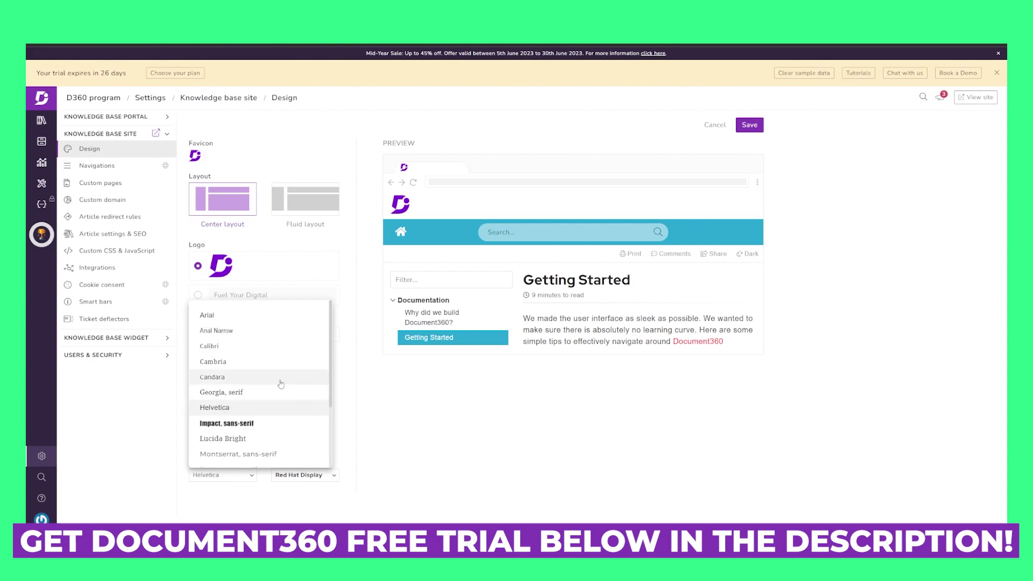
left_click(216, 316)
scroll(250, 334, "down", 3)
left_click(254, 361)
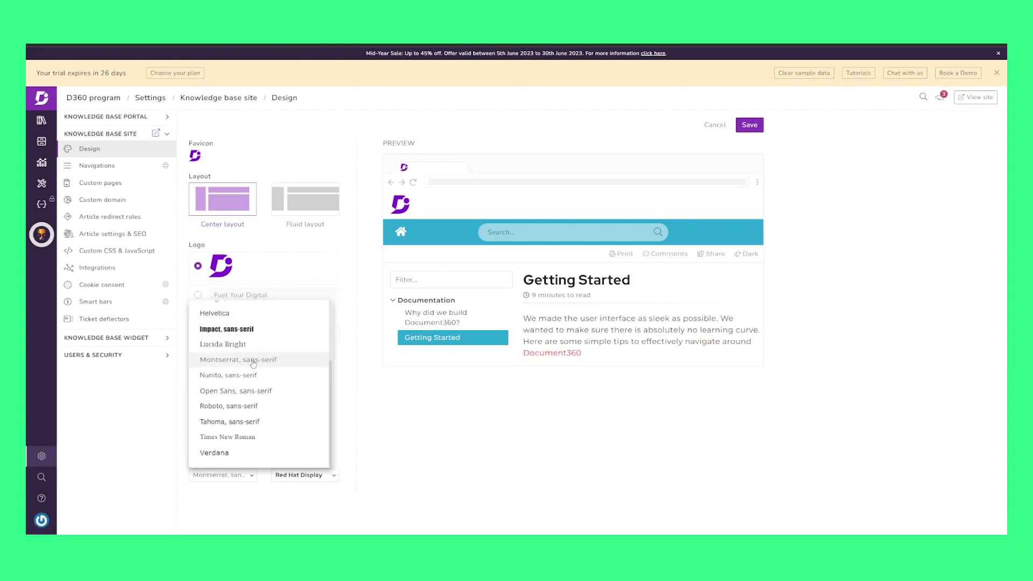
left_click(162, 425)
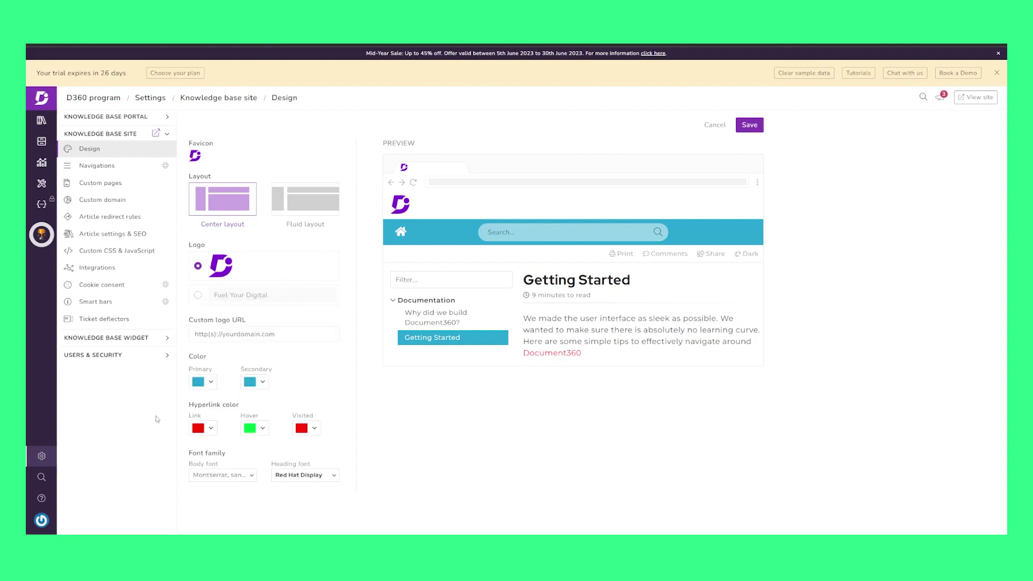
Step: Set the heading font to Montserrat, sans-serif
left_click(304, 476)
scroll(318, 376, "down", 2)
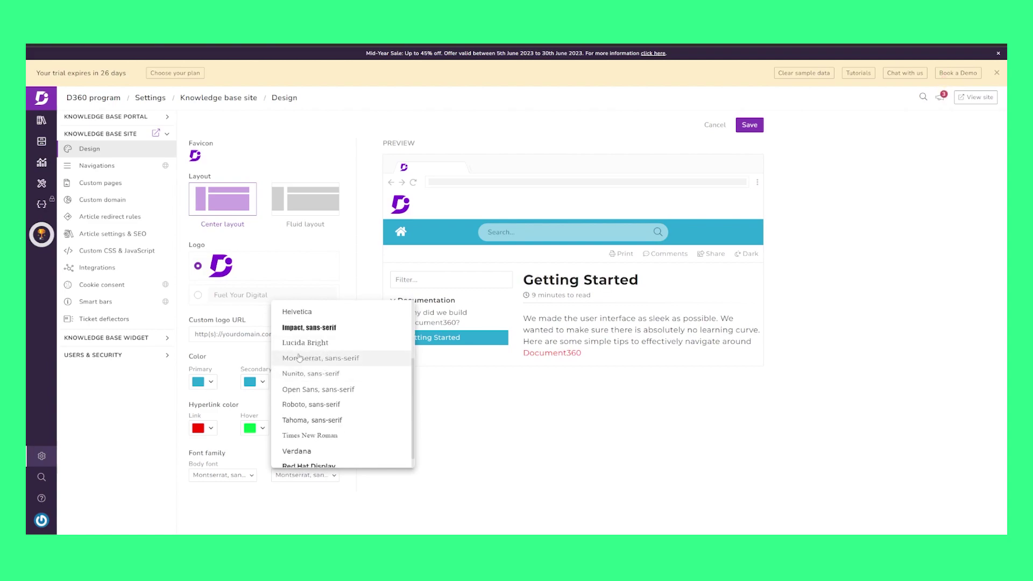
left_click(258, 518)
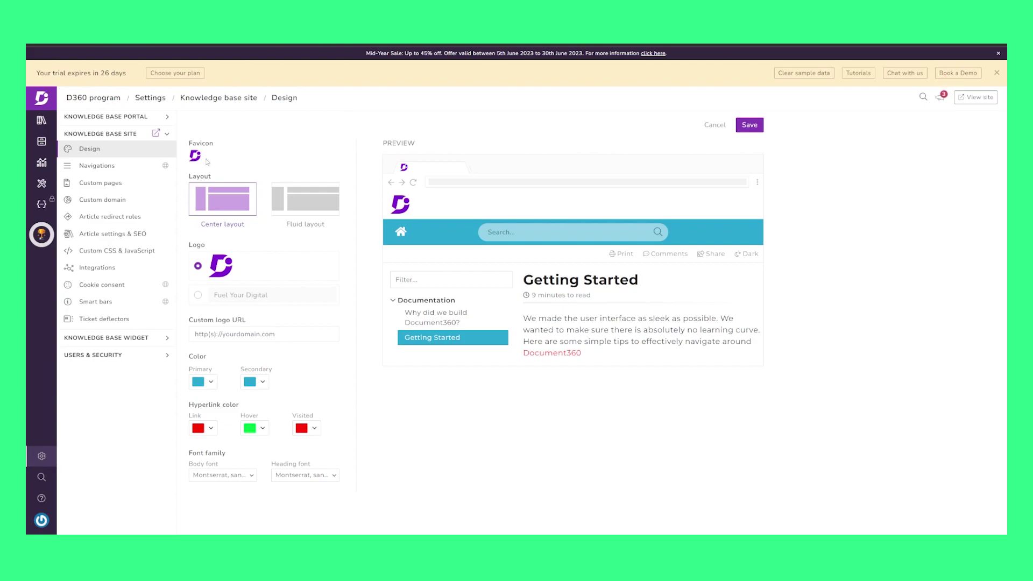
Step: Save the knowledge base site's design changes, staying on the Design page rather than leaving with them unsaved
left_click(133, 170)
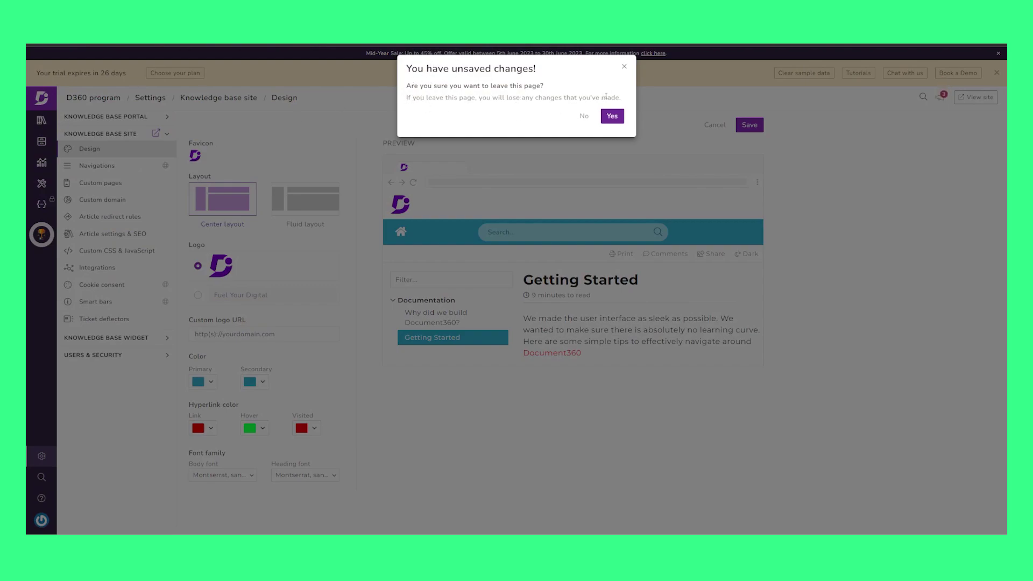
left_click(584, 116)
left_click(750, 125)
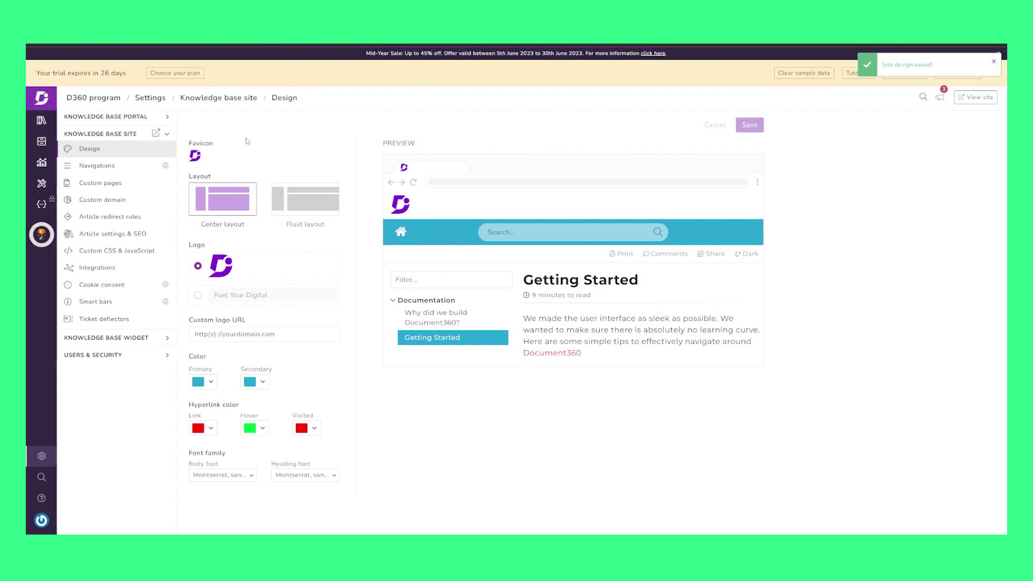
Step: Enable the Features custom URL link in the header's right side navigation for workspace v1
left_click(122, 170)
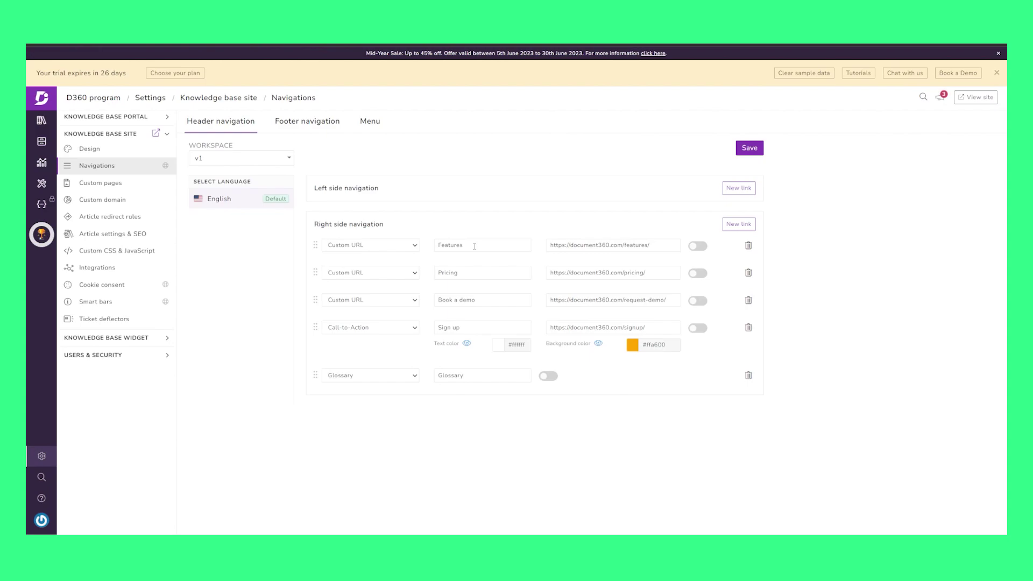
left_click(698, 247)
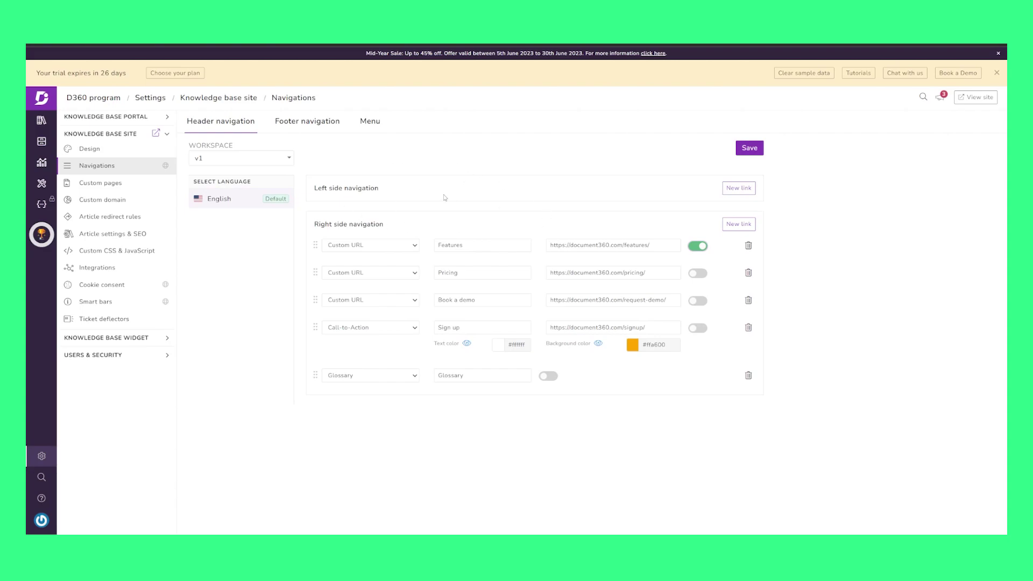
Step: Try the alternative Basic style themes for the custom 404 page, settling on the one with the image before the text
left_click(117, 189)
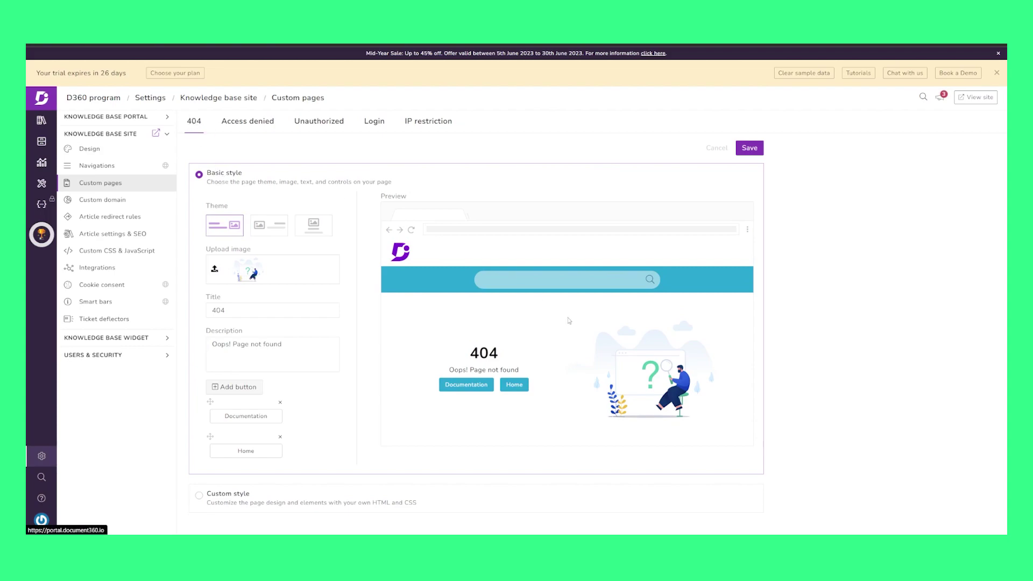
left_click(269, 226)
left_click(308, 227)
left_click(273, 226)
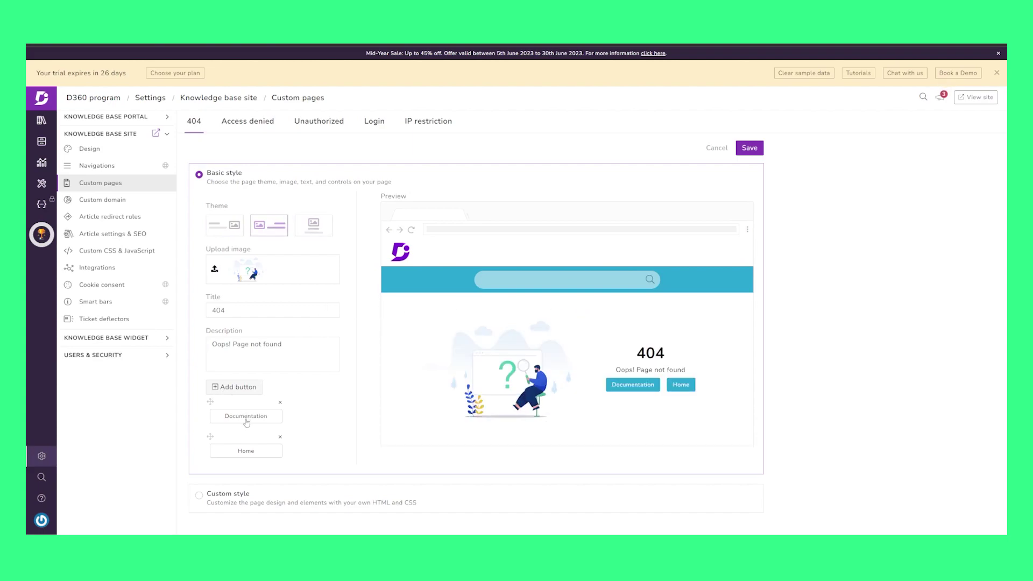
Step: Remove the 404 page's Home button and rename its Documentation button to Home
left_click(280, 438)
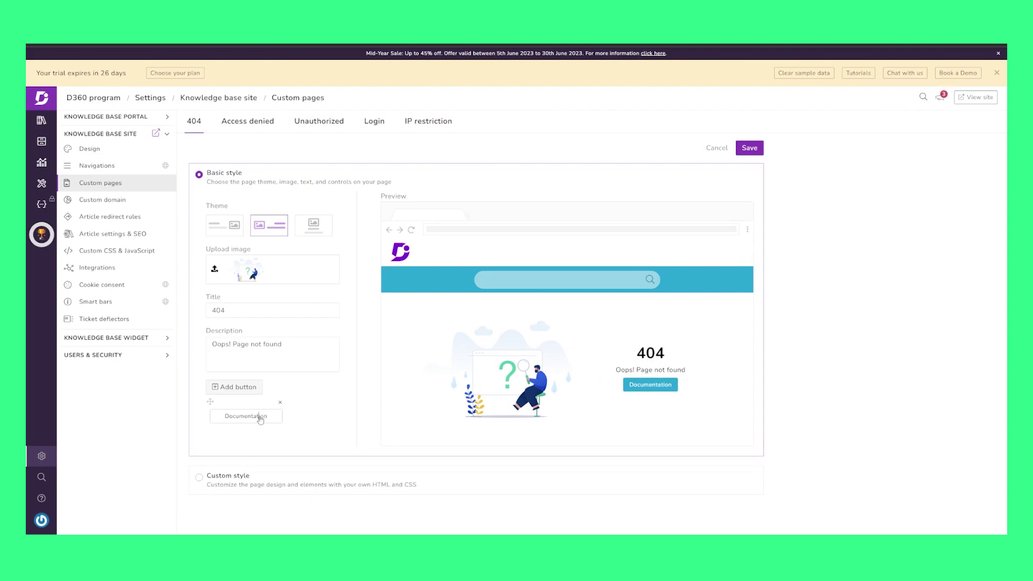
double_click(277, 418)
type("Home")
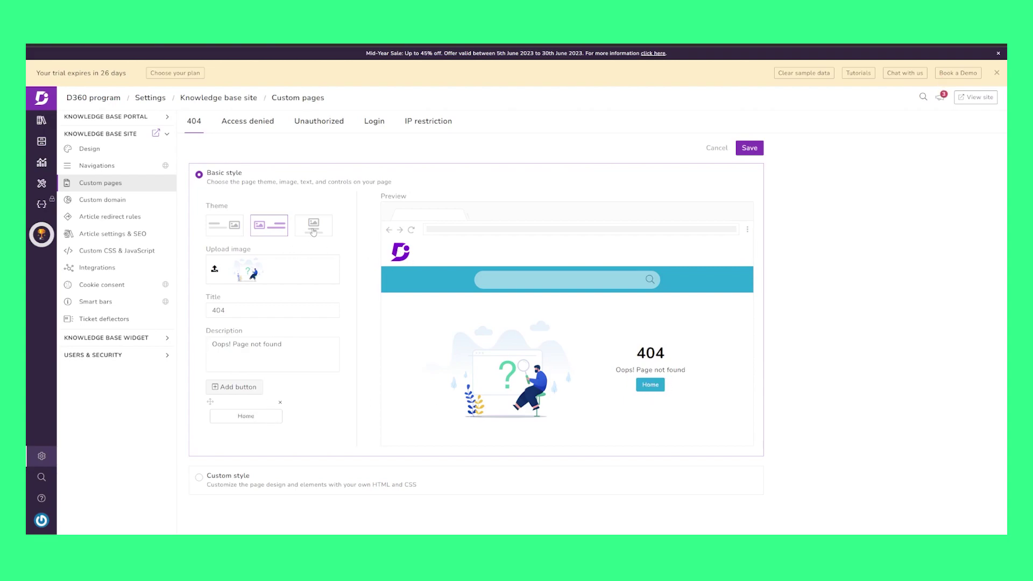
Step: Discard the unsaved 404 page edits and view the Access denied, Unauthorized and Login custom pages
left_click(245, 124)
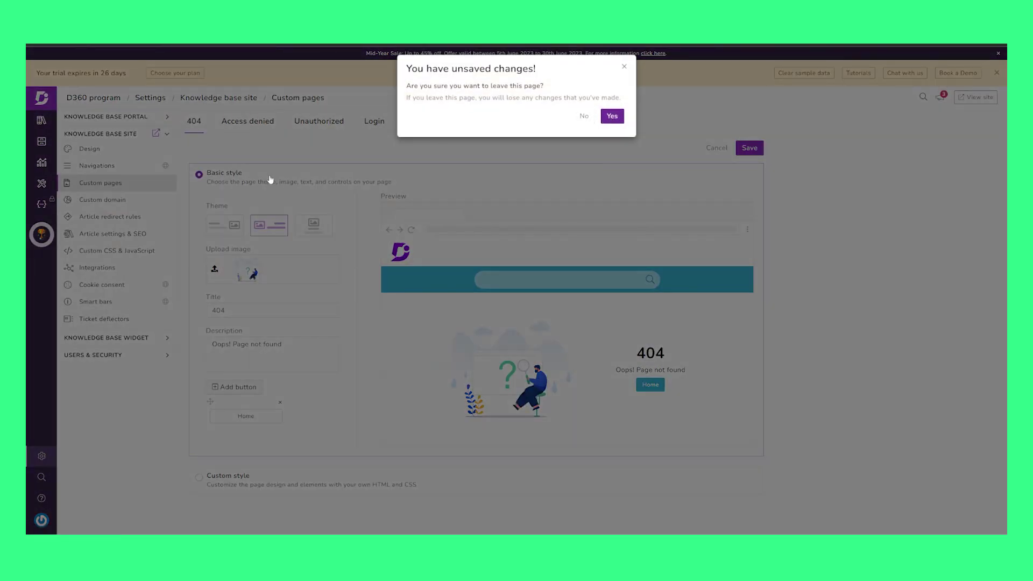
key("Return")
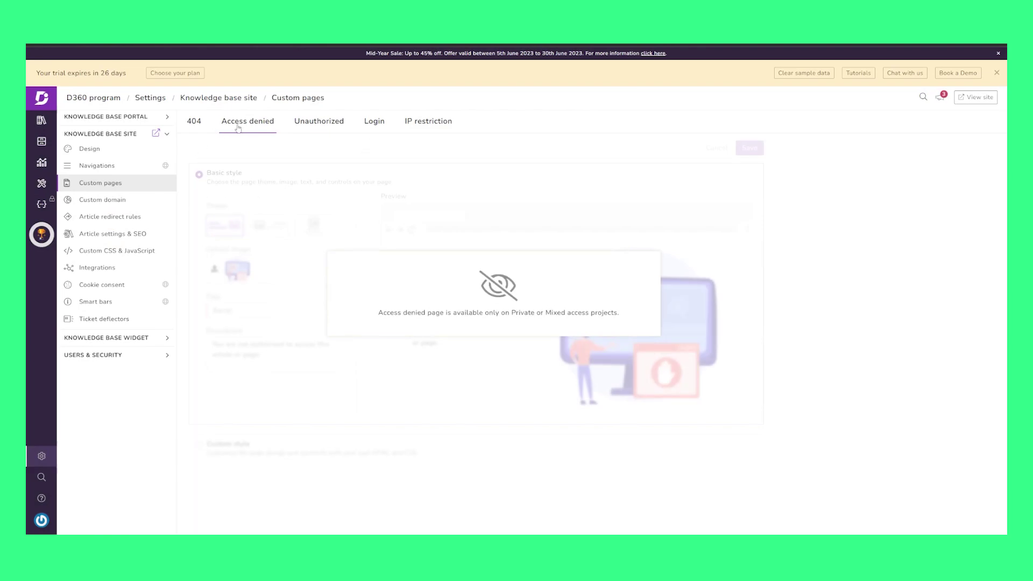
left_click(316, 127)
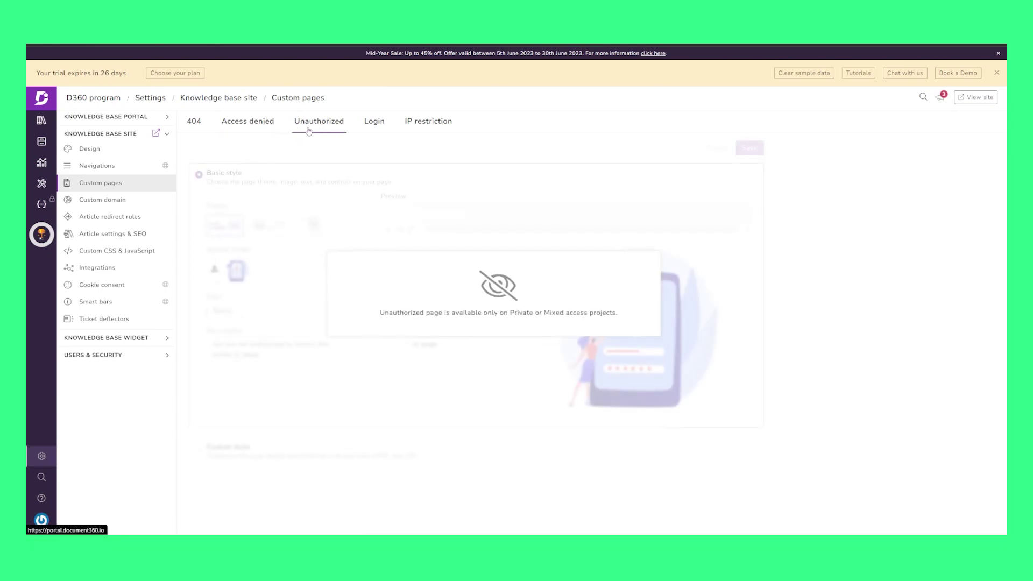
left_click(377, 127)
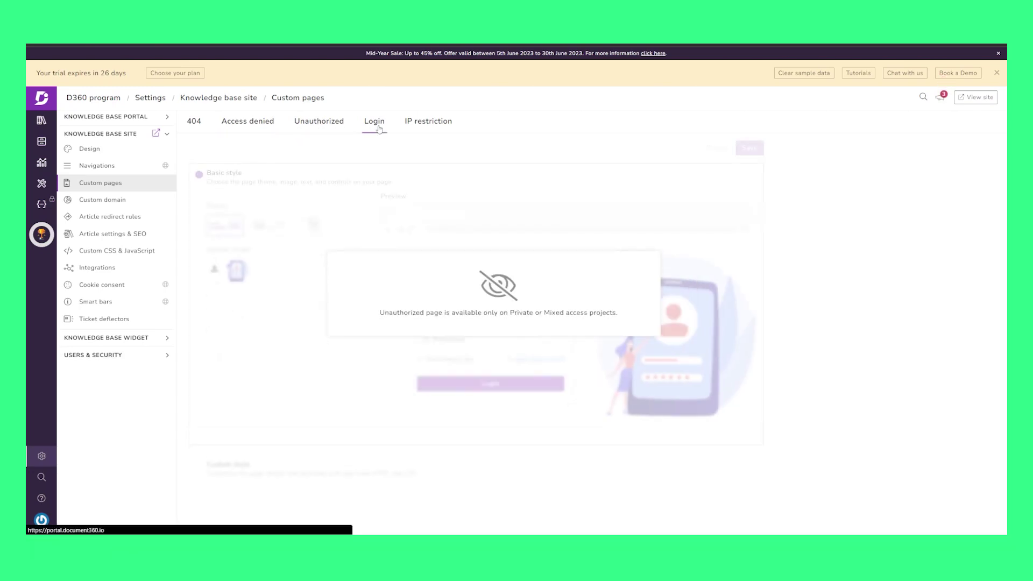
Step: Switch the 404 page to Custom style and look through its HTML and CSS code
left_click(205, 136)
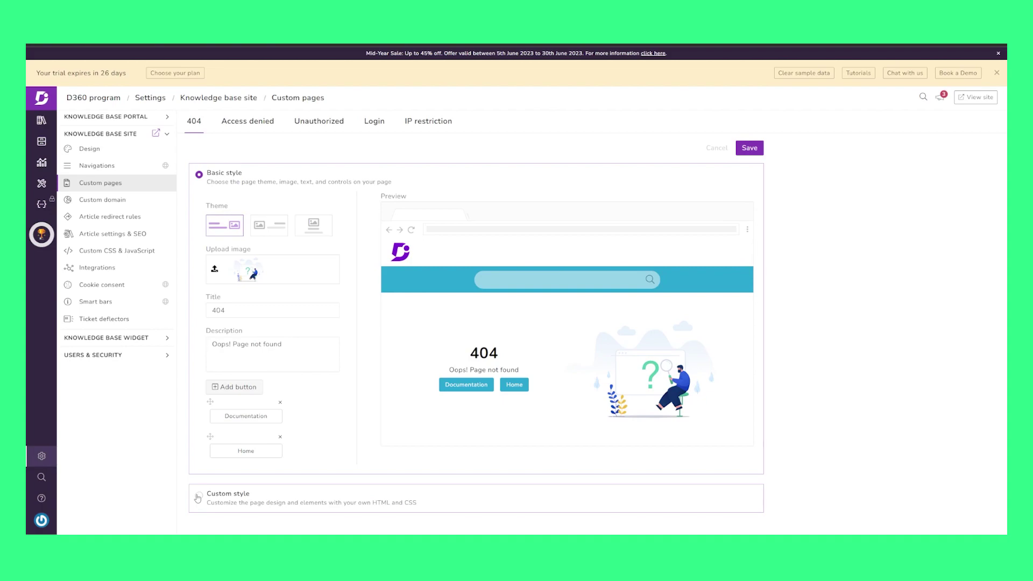
left_click(198, 497)
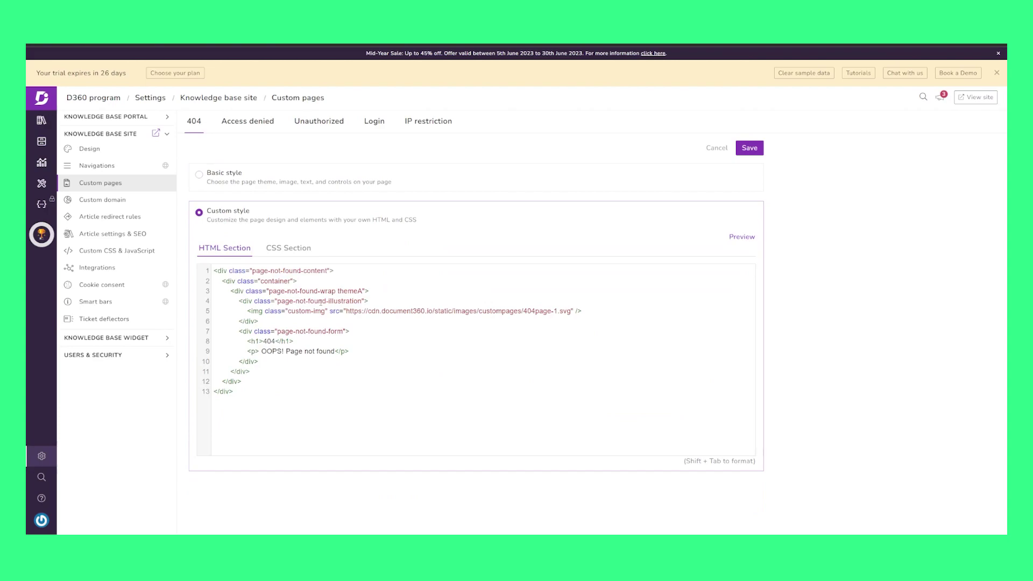
left_click(294, 249)
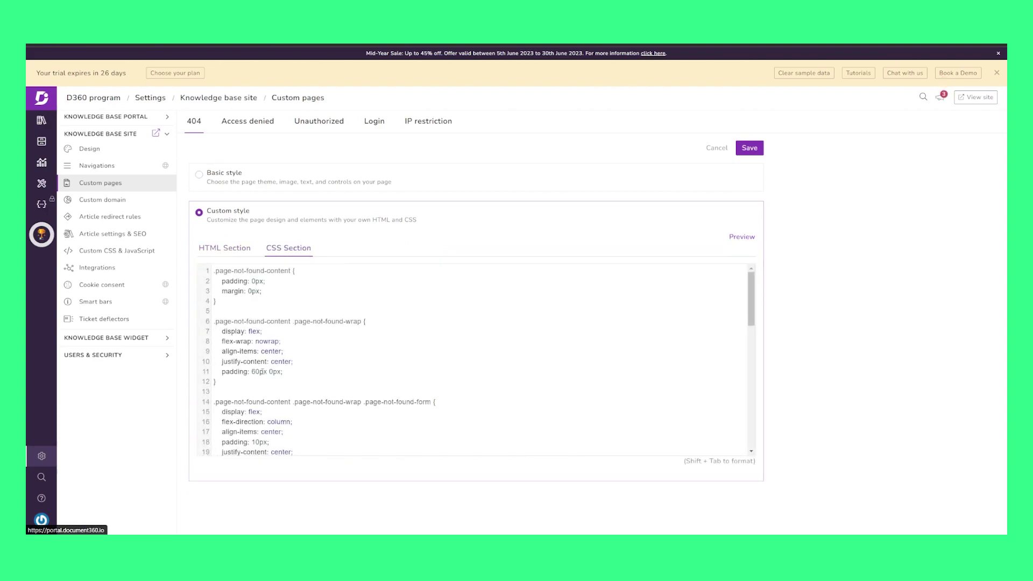
scroll(273, 294, "down", 9)
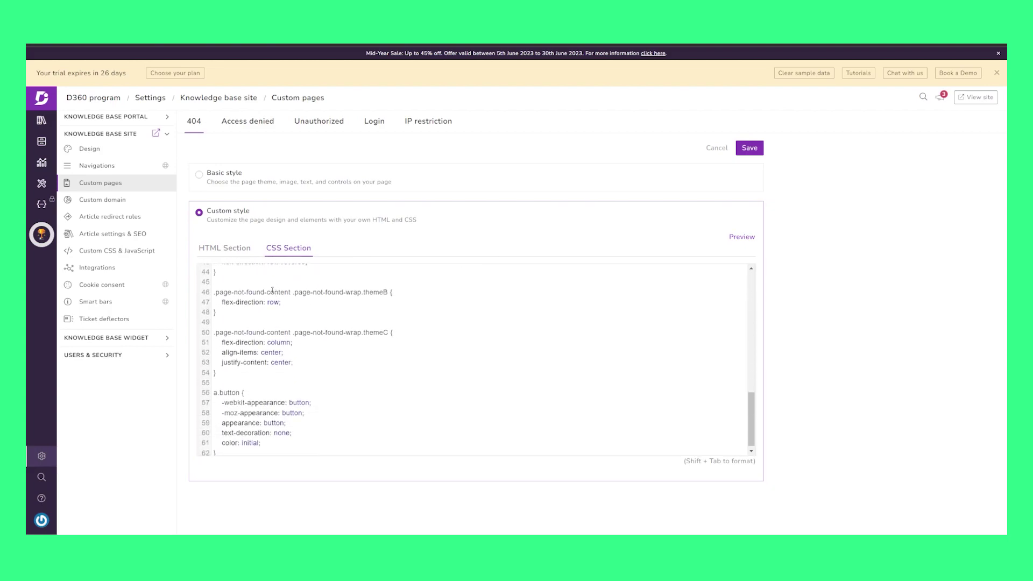
scroll(273, 291, "up", 9)
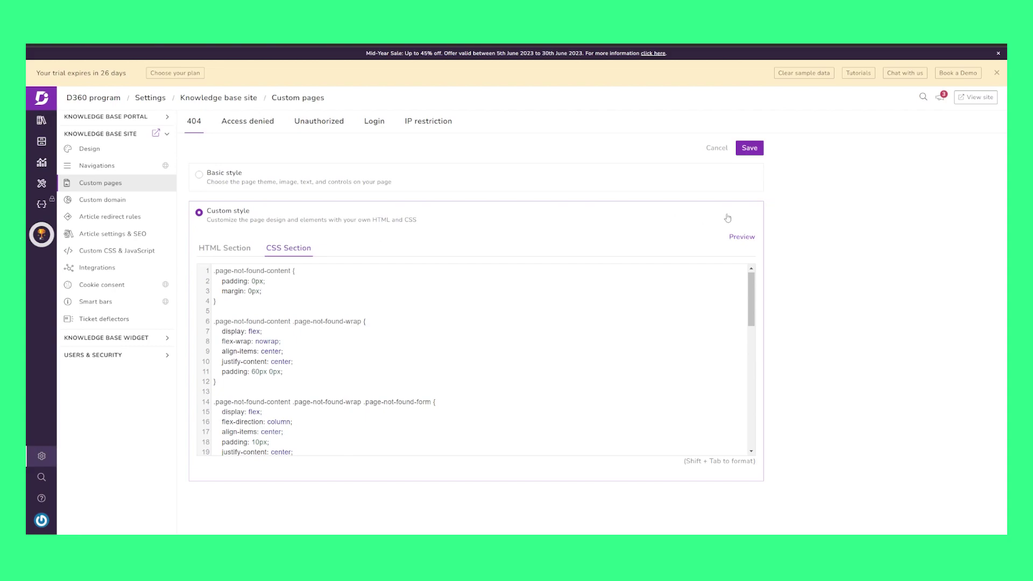
Step: Preview the custom-styled 404 page, close the preview and return to its HTML code
left_click(742, 239)
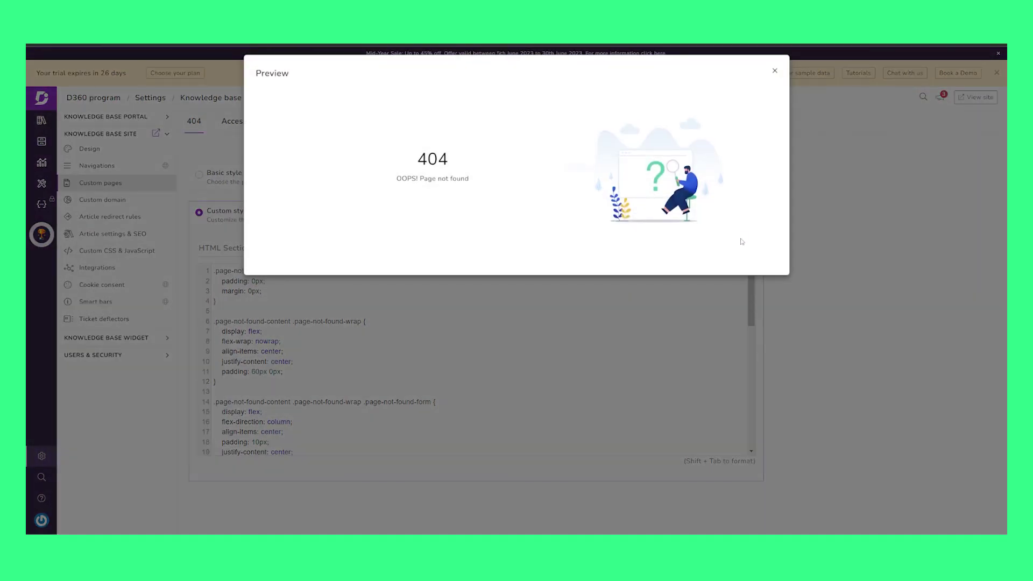
left_click(774, 71)
left_click(239, 251)
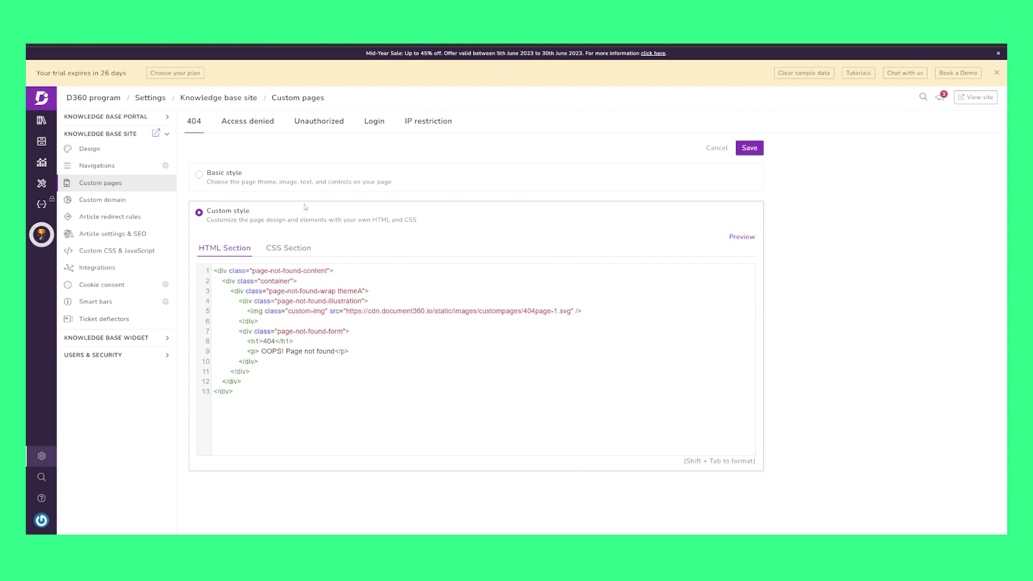
Step: Leave the custom pages for the Custom domain settings, discarding the unsaved 404 page changes
left_click(98, 202)
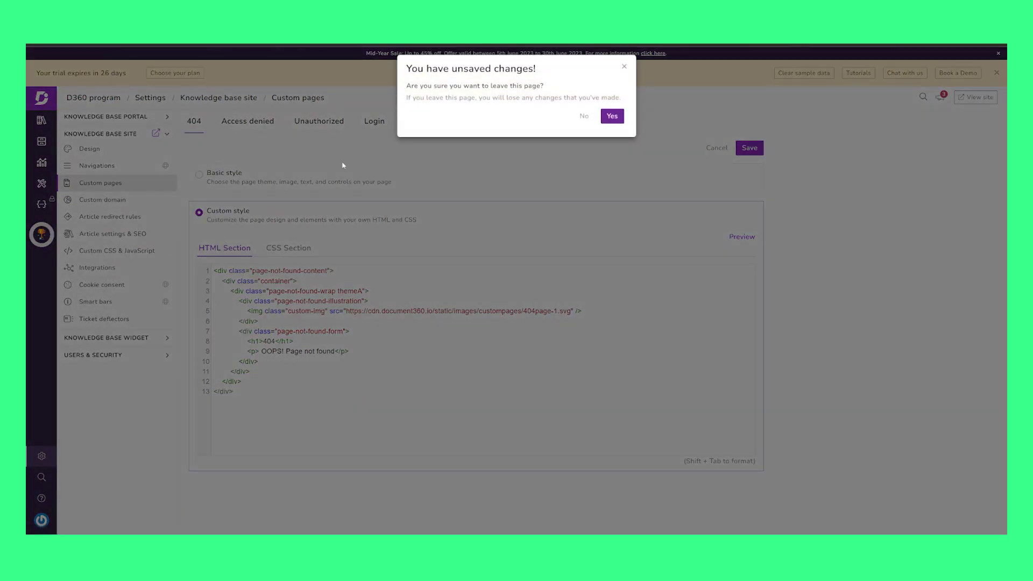
left_click(621, 117)
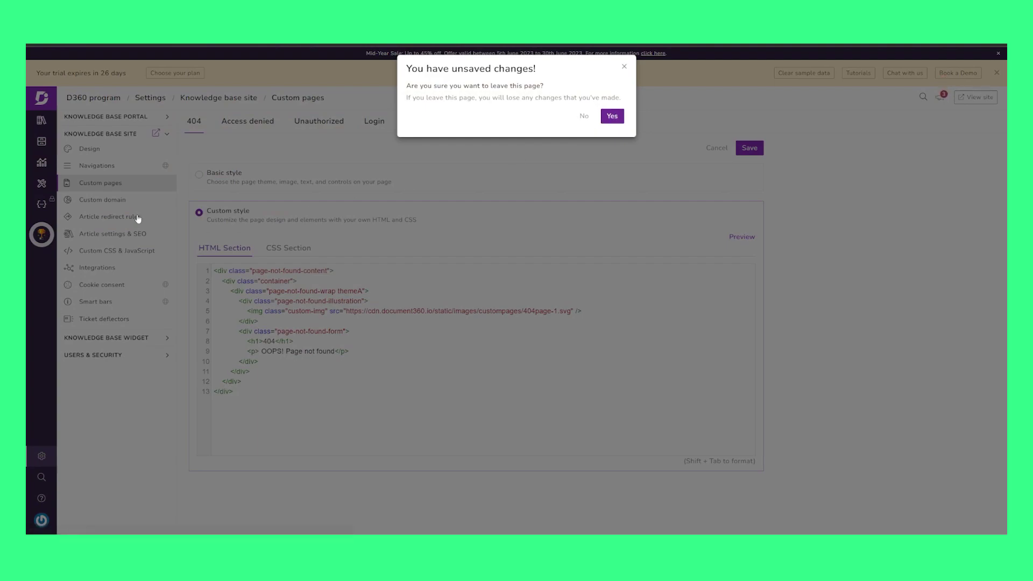